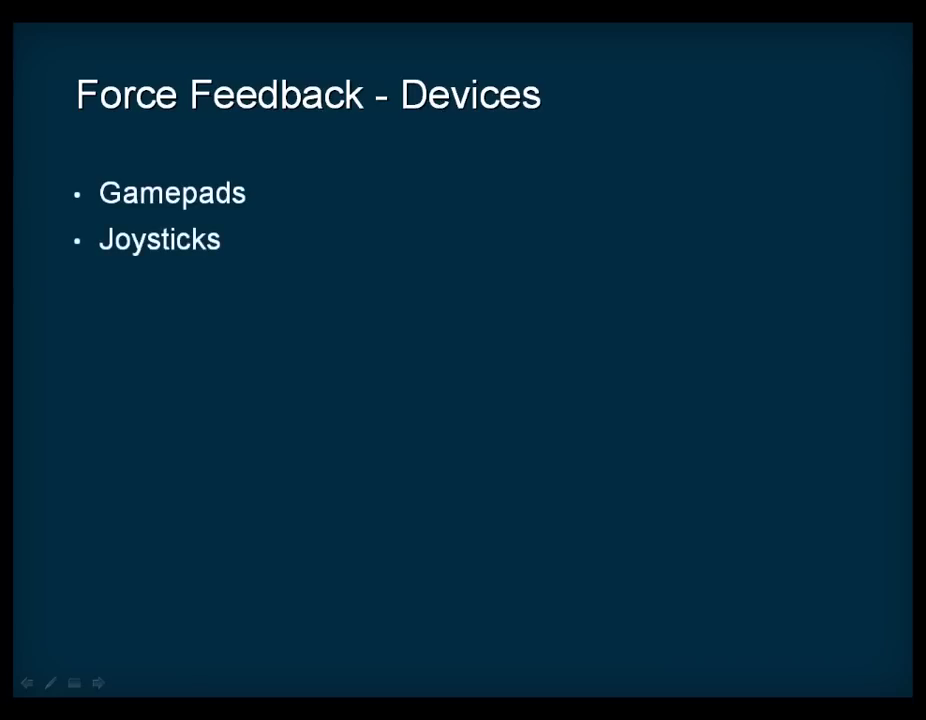
- Reveal the steering wheels and pedals bullet on the force feedback devices slide
{"action": "key", "text": "Right"}
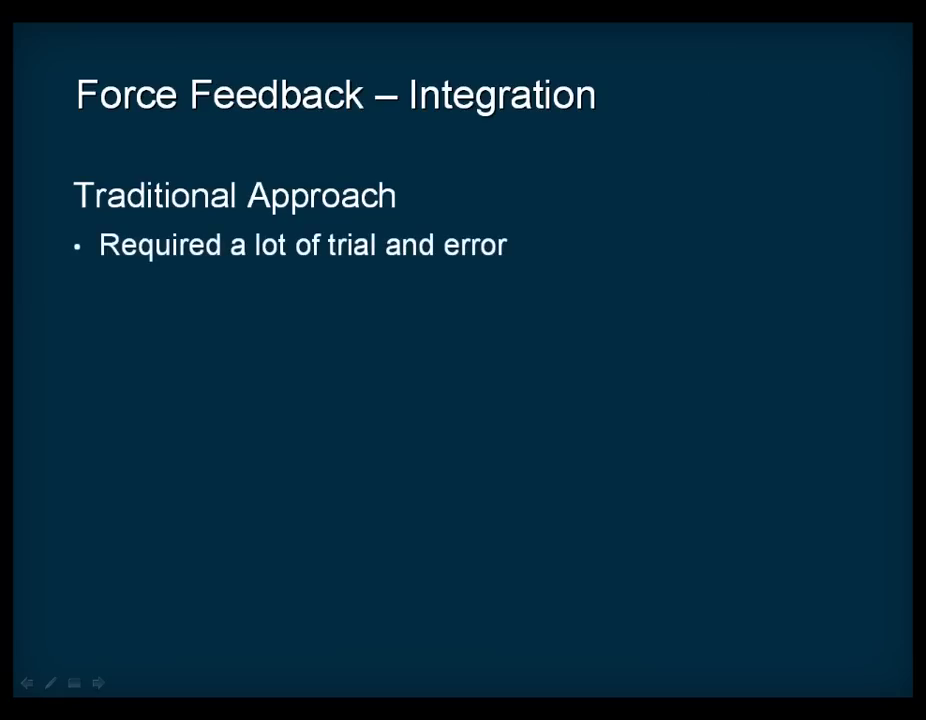
{"action": "key", "text": "Right"}
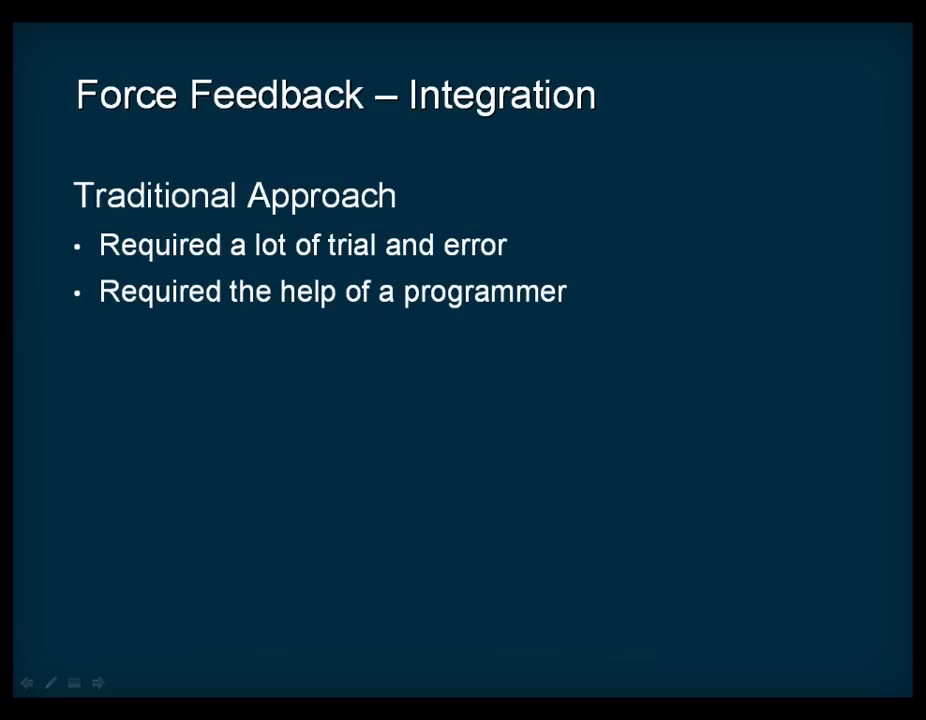
- Reveal both Traditional Approach drawback bullets, including the slow, labor-intensive one, then advance to the Wwise Motion slide
{"action": "key", "text": "Right"}
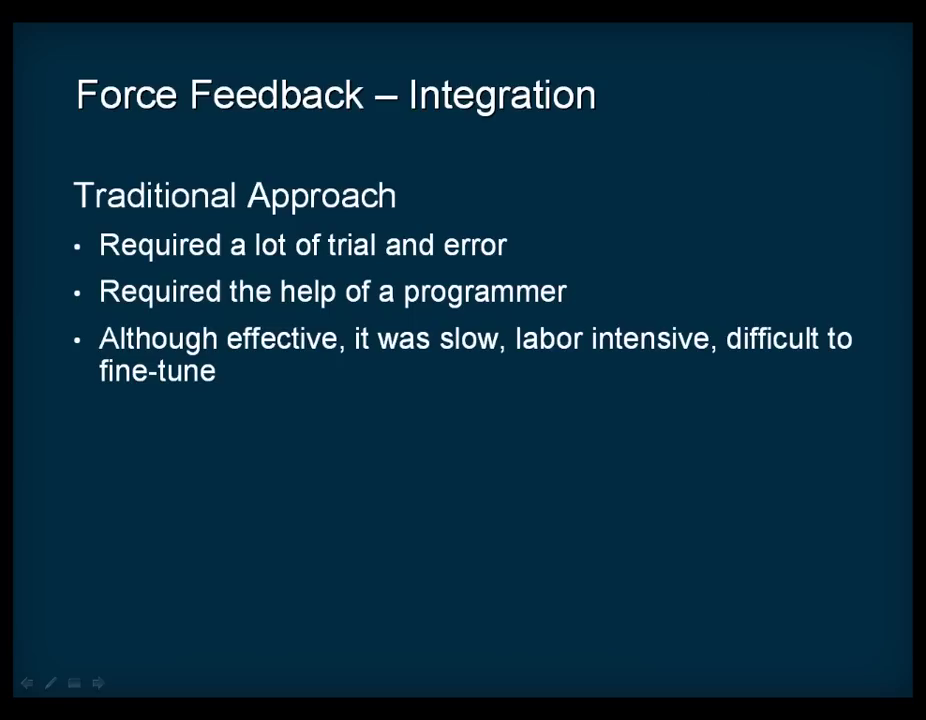
{"action": "key", "text": "Right"}
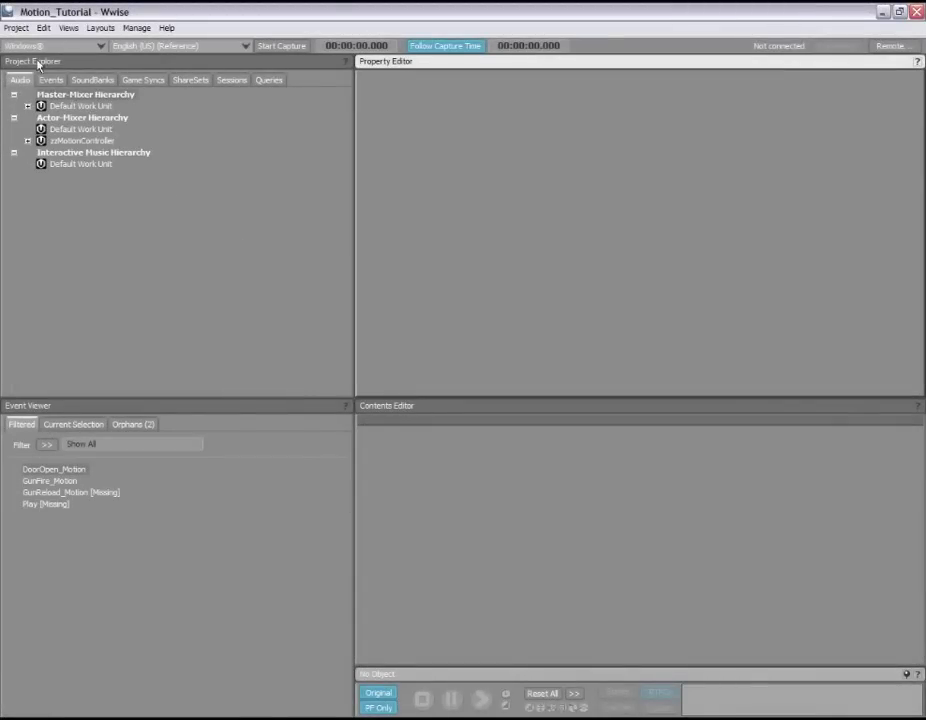
- Uncheck the Controller device in Project Settings' Motion Devices and apply the change
{"action": "left_click", "coordinate": [16, 27]}
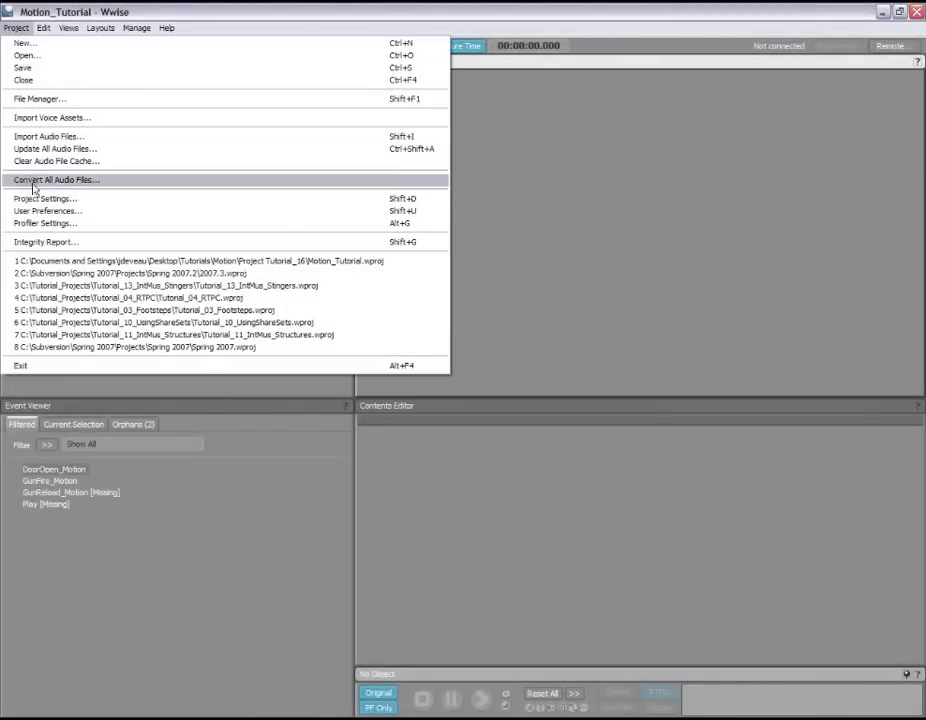
{"action": "left_click", "coordinate": [42, 201]}
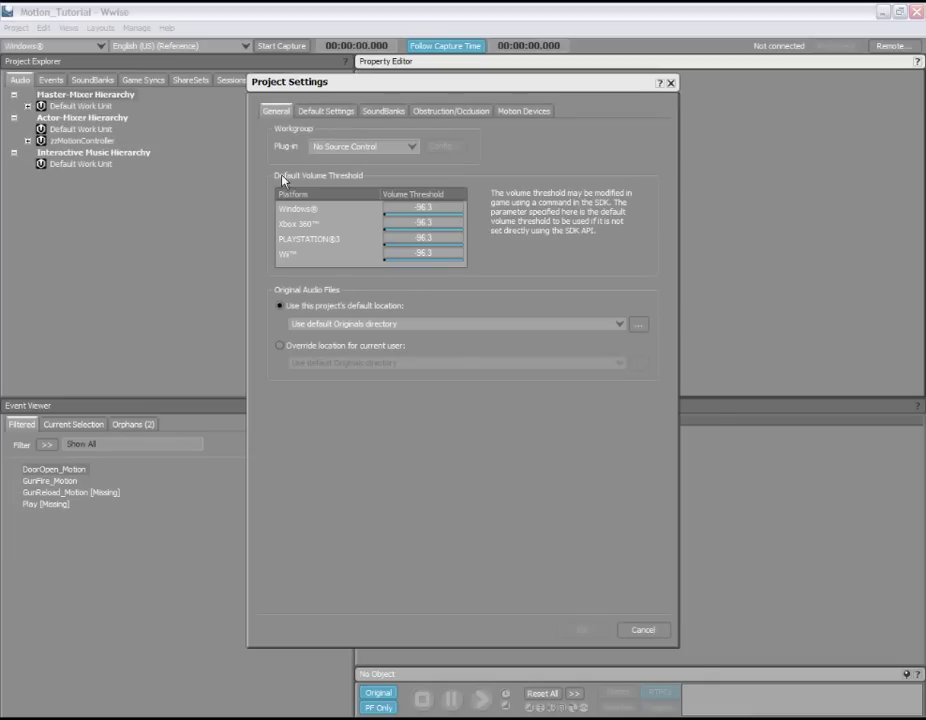
{"action": "left_click", "coordinate": [520, 112]}
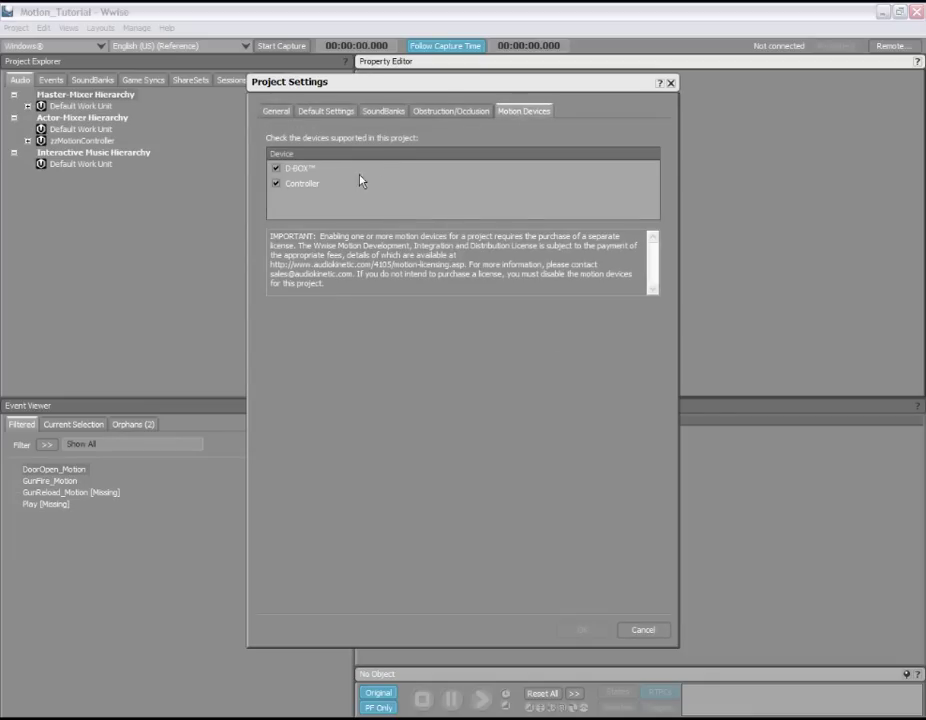
{"action": "left_click", "coordinate": [276, 184]}
{"action": "left_click", "coordinate": [581, 631]}
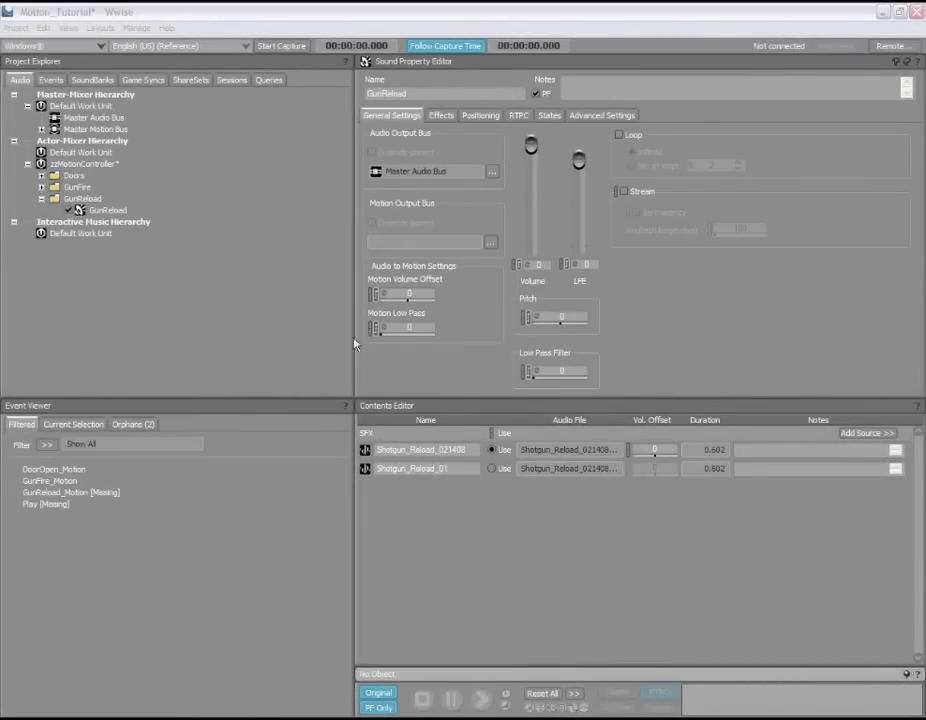
- Play the GunReload sound and expand Master Motion Bus to show Station and Weapons
{"action": "left_click", "coordinate": [106, 210]}
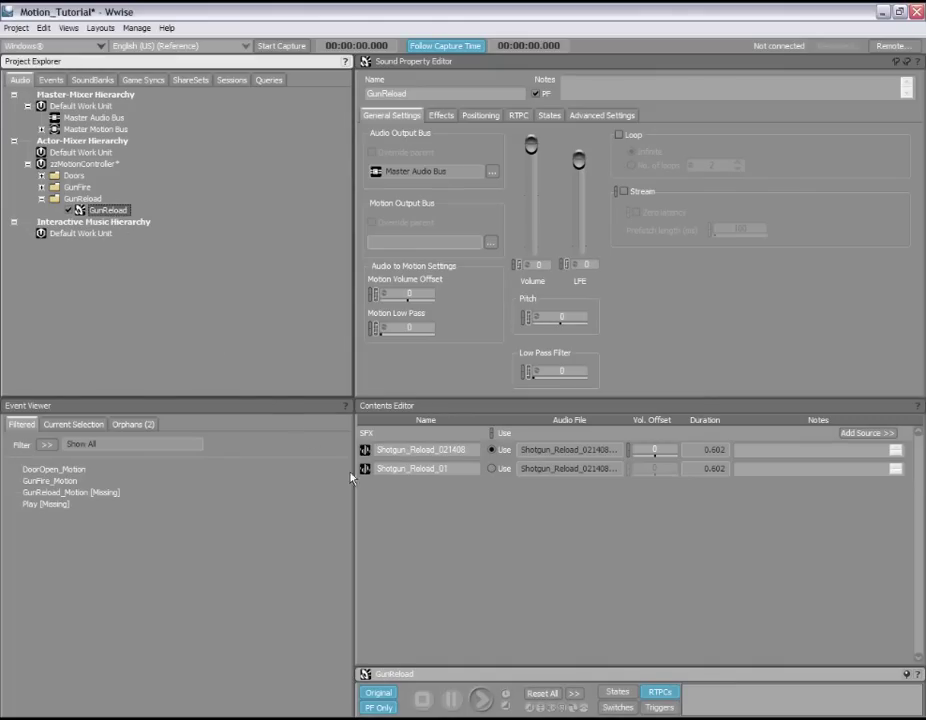
{"action": "left_click", "coordinate": [481, 700]}
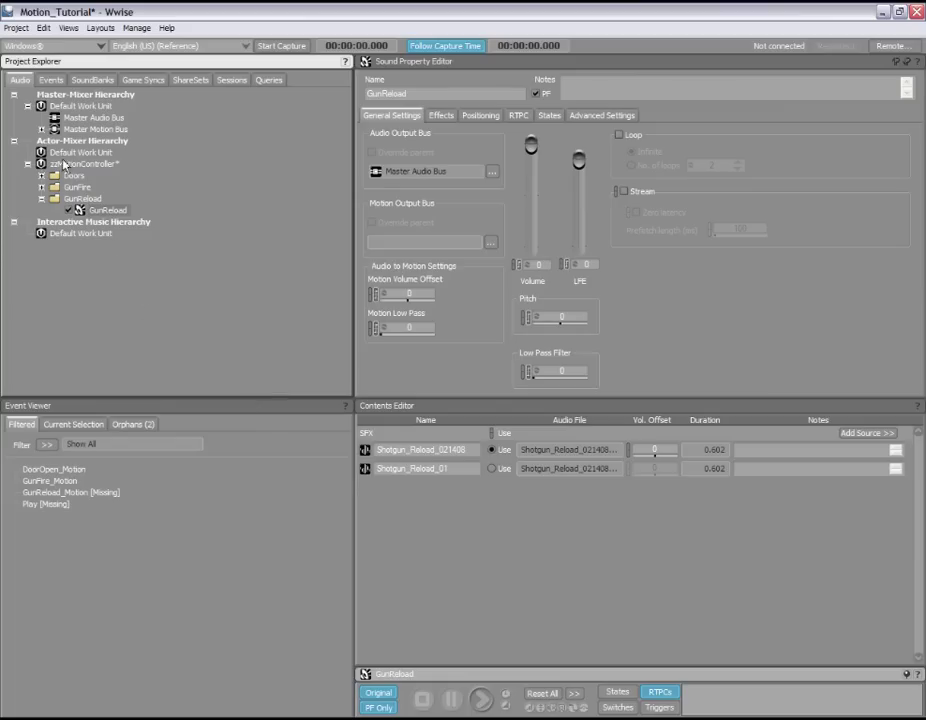
{"action": "left_click", "coordinate": [42, 129]}
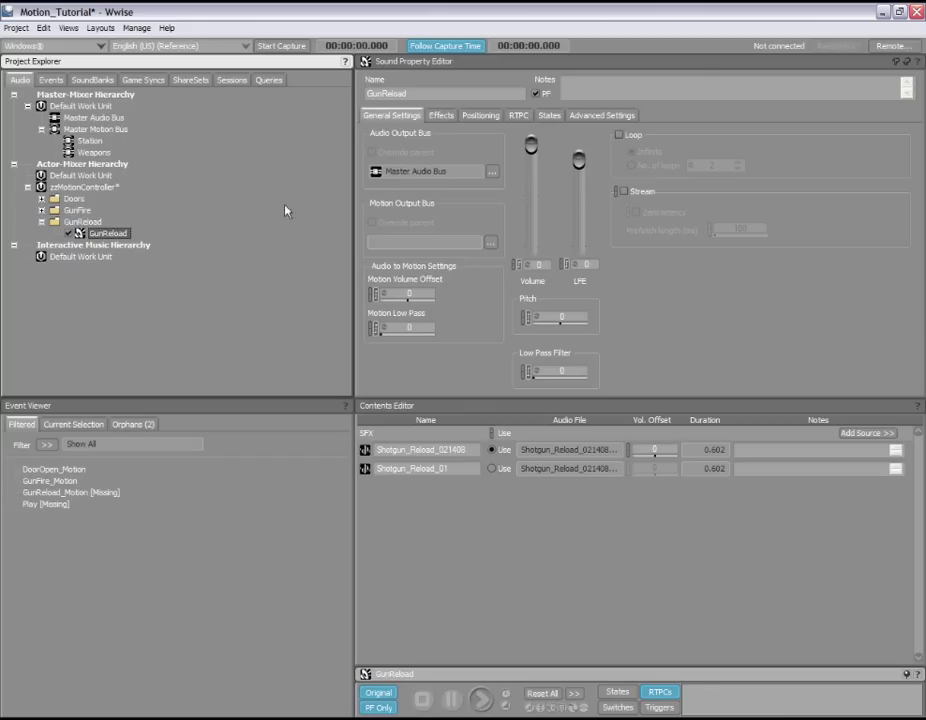
- Set GunReload's Motion Output Bus to Weapons
{"action": "left_click", "coordinate": [489, 242]}
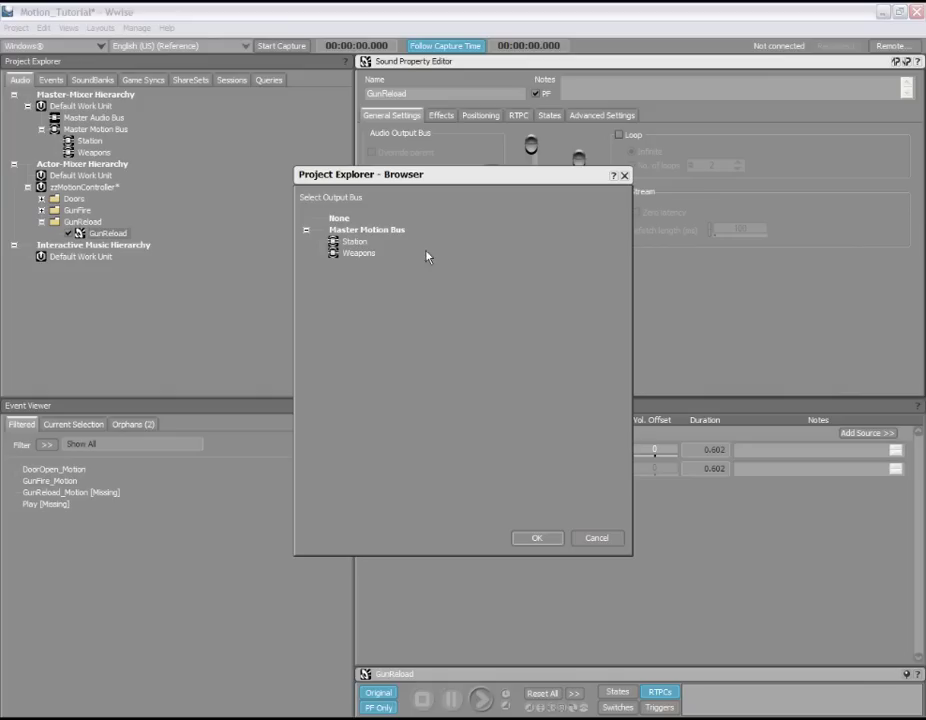
{"action": "left_click", "coordinate": [377, 259]}
{"action": "left_click", "coordinate": [537, 538]}
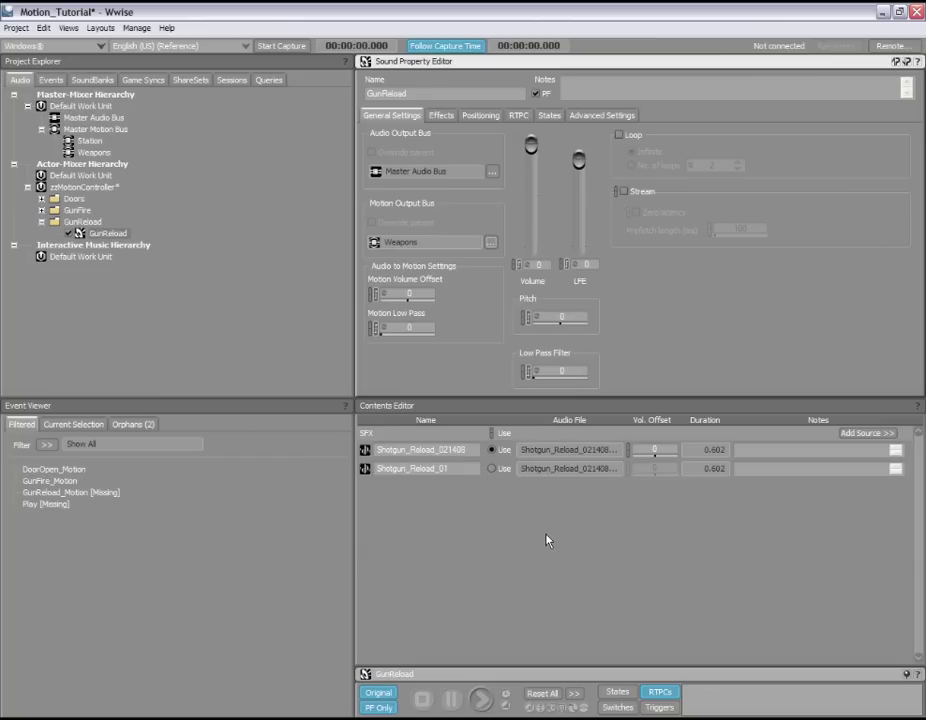
- Play GunReload, lower its Volume to -8 and set Motion Volume Offset to 14
{"action": "left_click", "coordinate": [482, 699]}
{"action": "left_click_drag", "start_coordinate": [531, 145], "coordinate": [578, 180]}
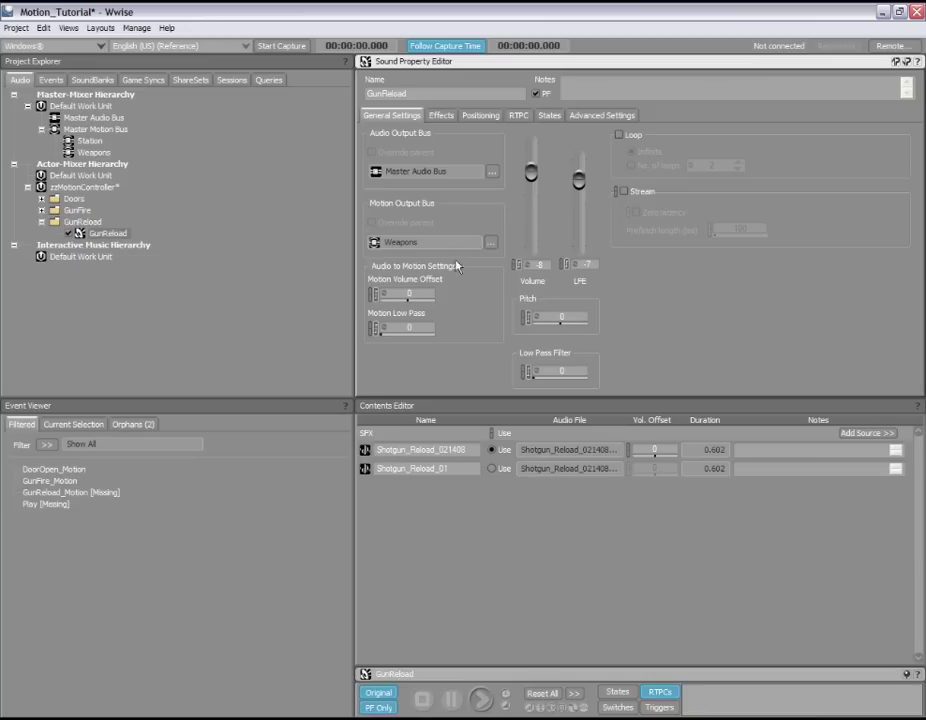
{"action": "left_click_drag", "start_coordinate": [408, 303], "coordinate": [423, 310]}
- Switch GunReload to 3D positioning with the Motion attenuation
{"action": "left_click", "coordinate": [482, 116]}
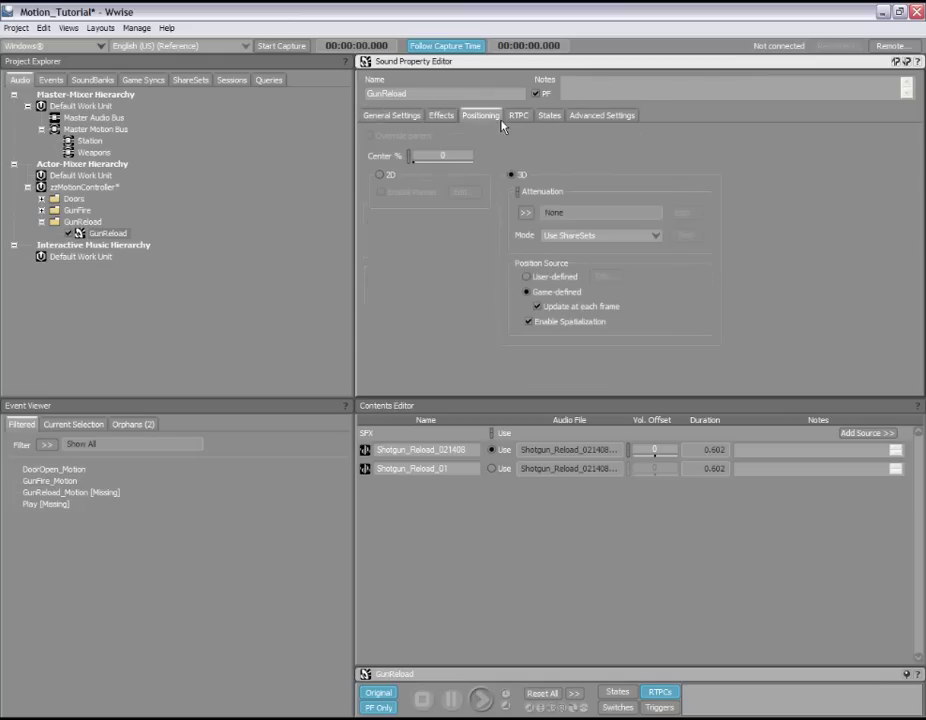
{"action": "left_click", "coordinate": [511, 175]}
{"action": "left_click", "coordinate": [525, 213]}
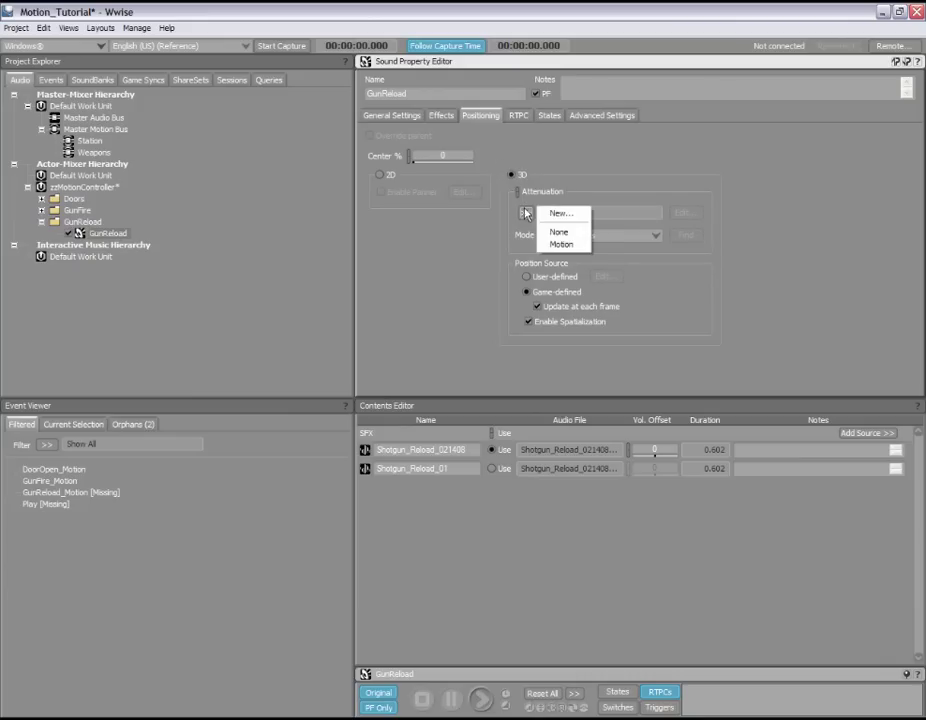
{"action": "left_click", "coordinate": [560, 244]}
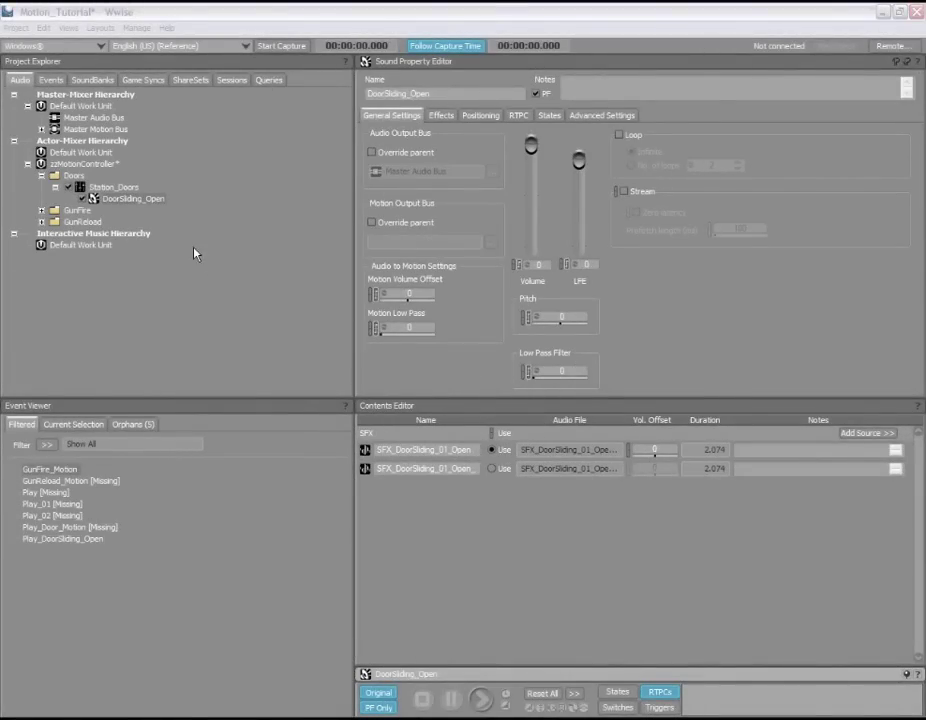
- Create a Motion FX child under Station_Doors and name it Motion_Door
{"action": "left_click", "coordinate": [157, 203]}
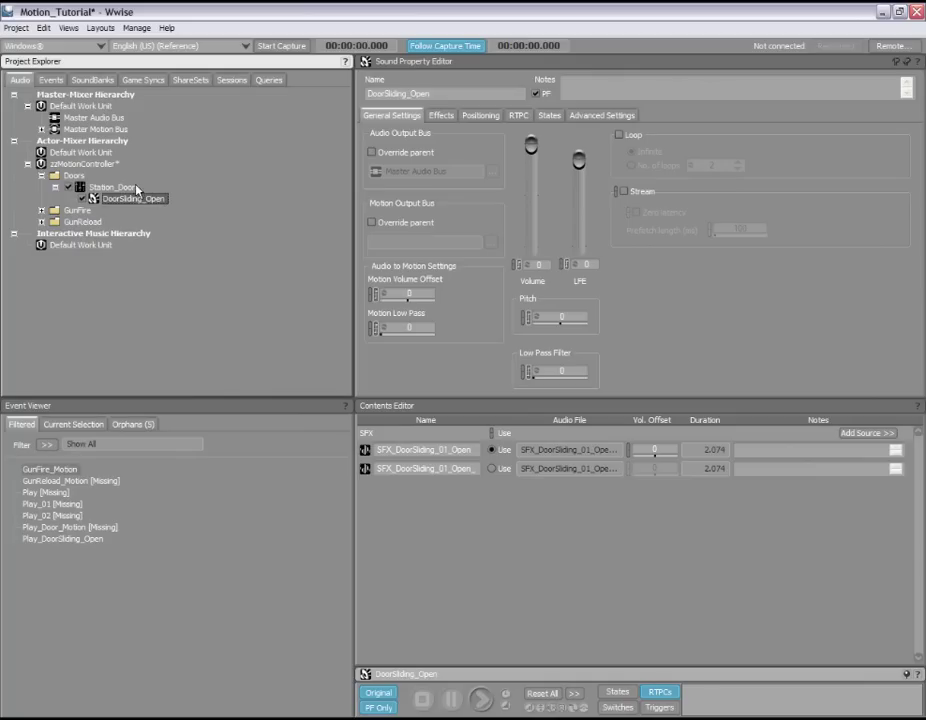
{"action": "right_click", "coordinate": [128, 188]}
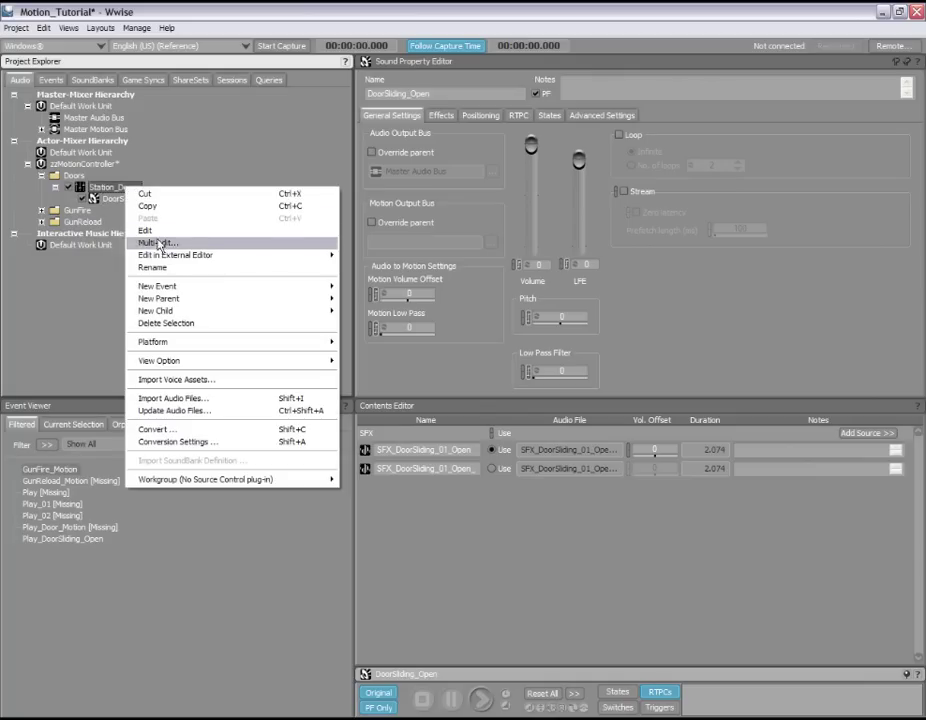
{"action": "mouse_move", "coordinate": [232, 315]}
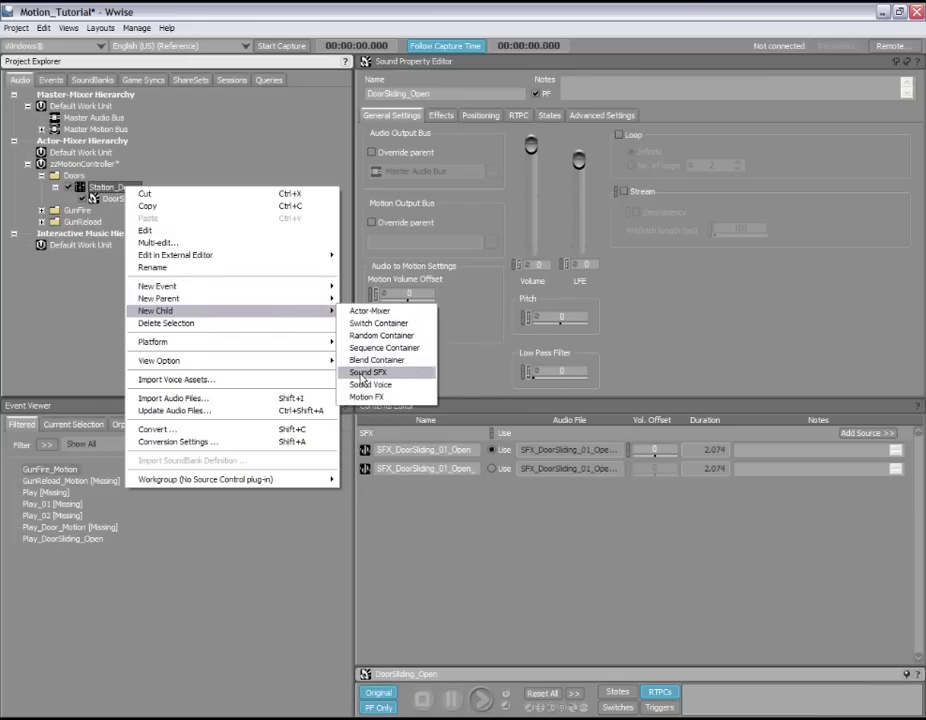
{"action": "left_click", "coordinate": [358, 397]}
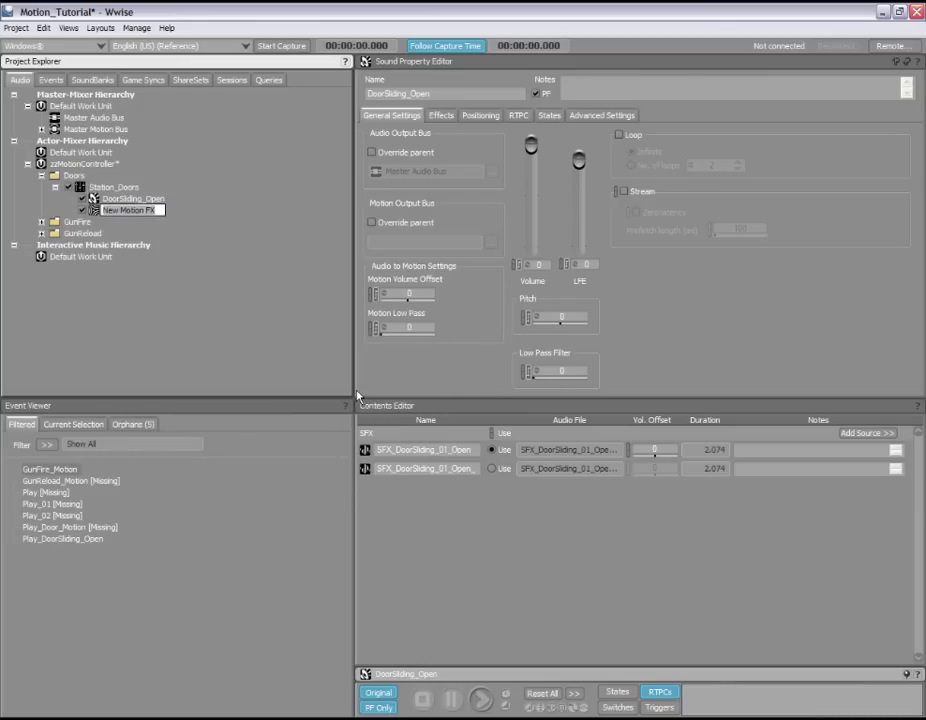
{"action": "type", "text": "Motion_Door"}
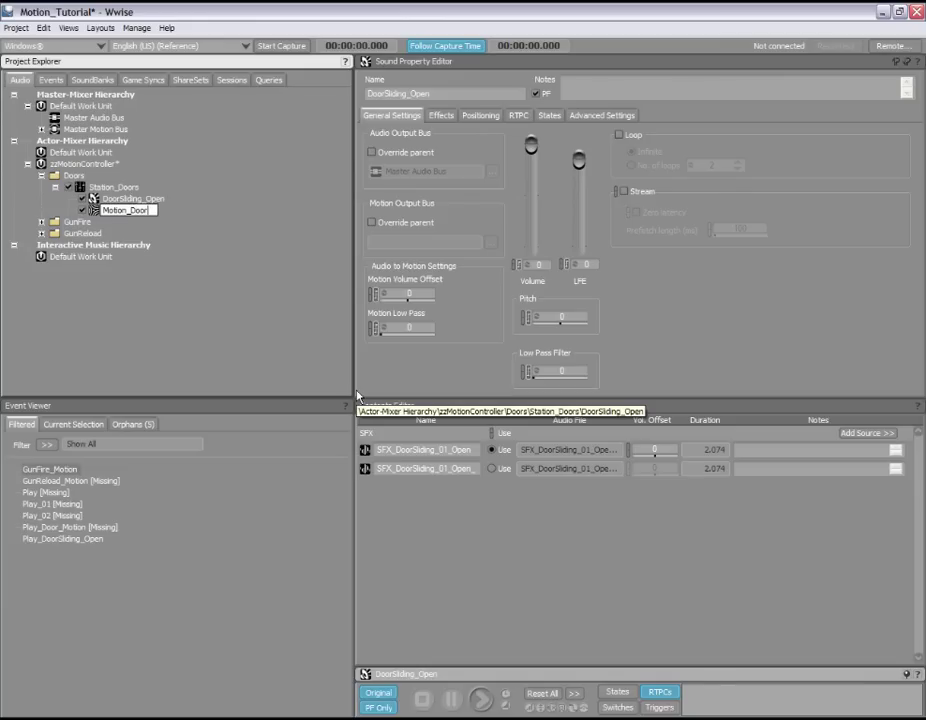
{"action": "key", "text": "Escape"}
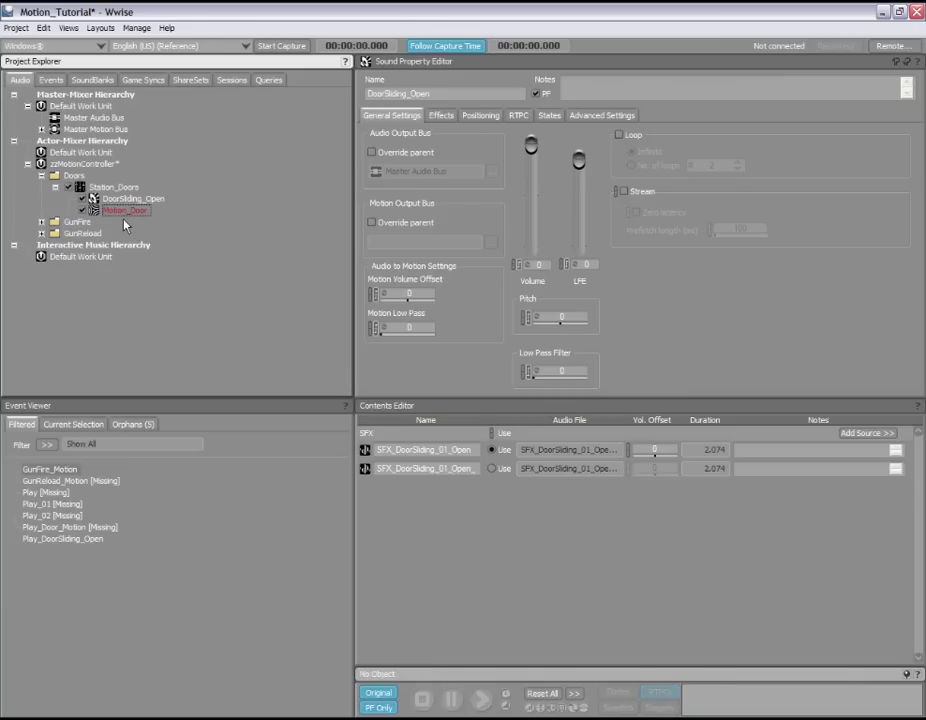
- Add a Wwise Motion Generator source on Motion_Door's Controller row and select it
{"action": "left_click", "coordinate": [103, 214]}
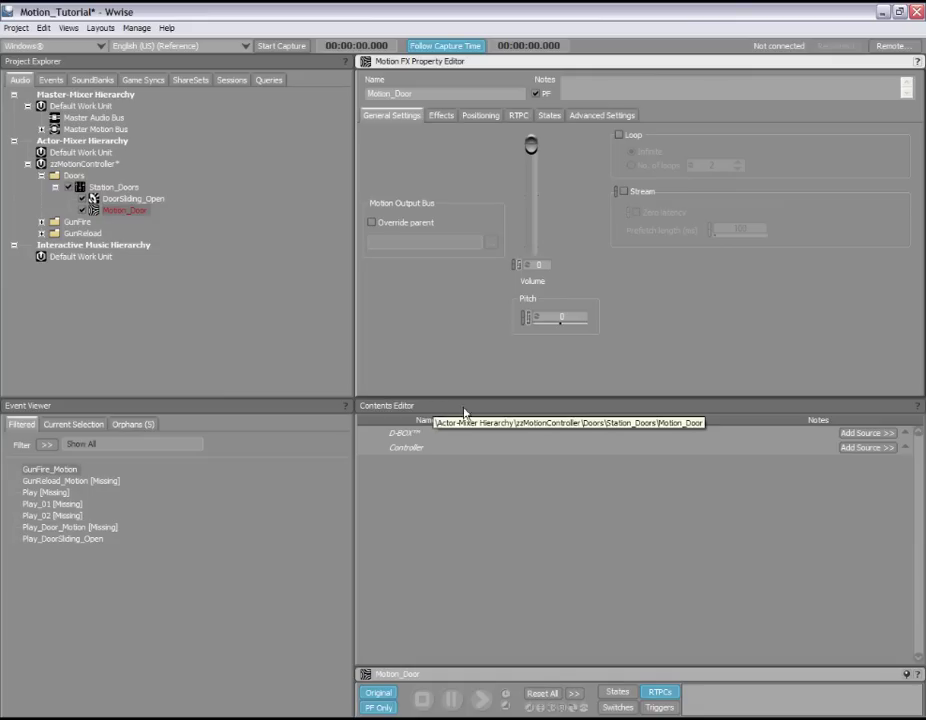
{"action": "left_click", "coordinate": [872, 448]}
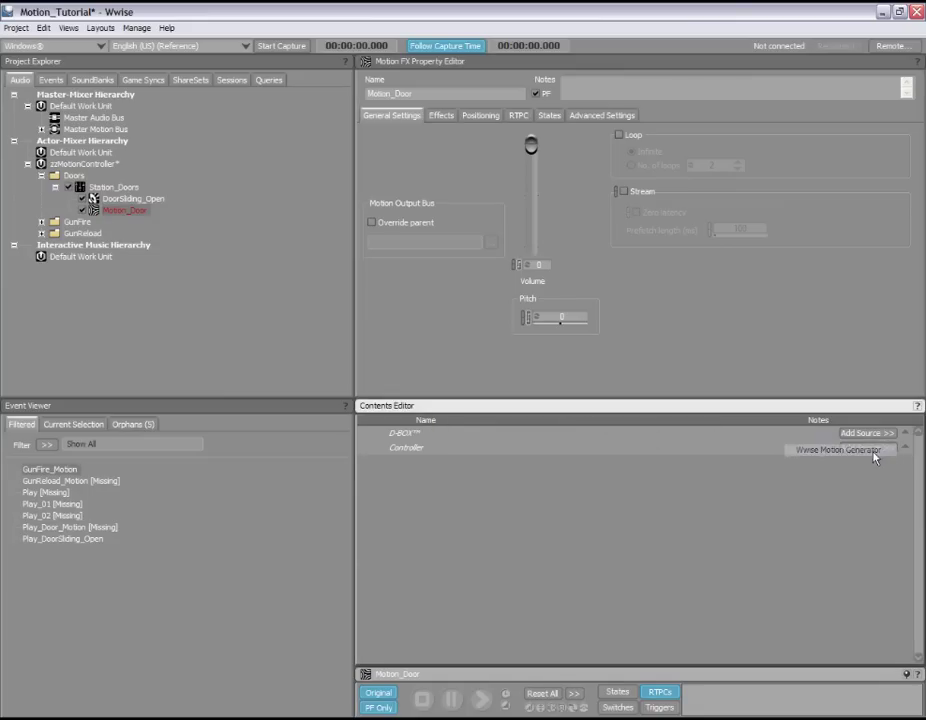
{"action": "left_click", "coordinate": [873, 452]}
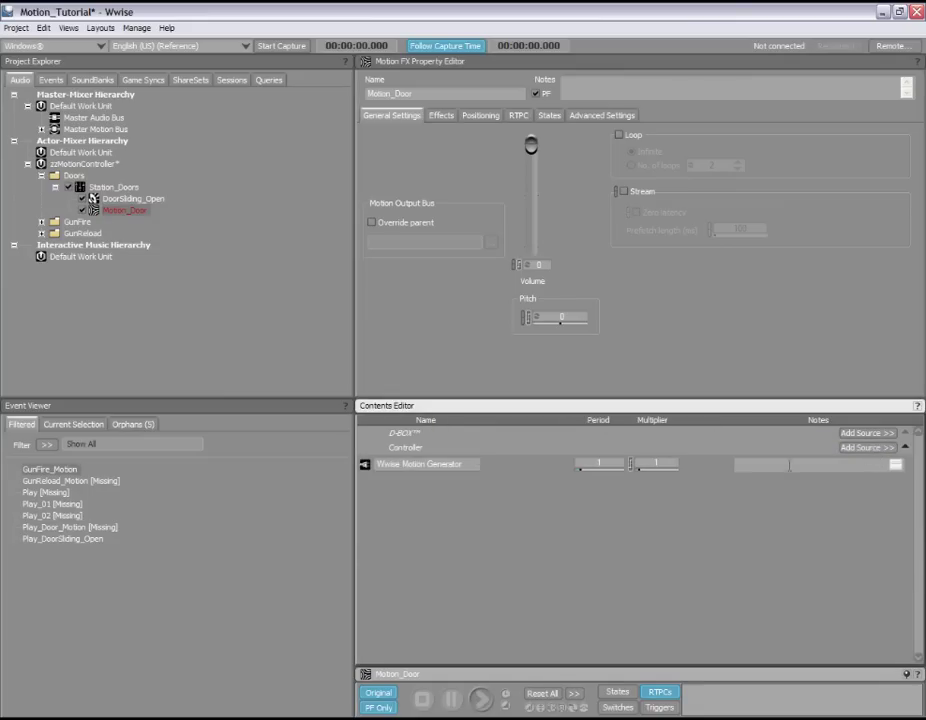
{"action": "left_click", "coordinate": [368, 470]}
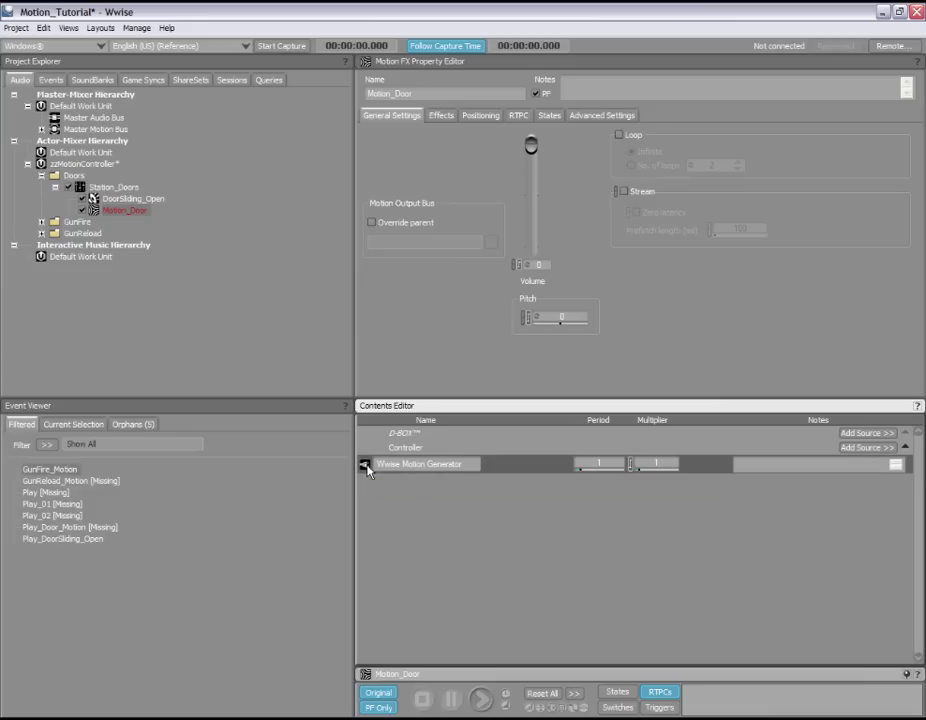
- Make the Default Small speed curve a 0 to 1.0 to 0 triangle with Period 1.2
{"action": "double_click", "coordinate": [367, 466]}
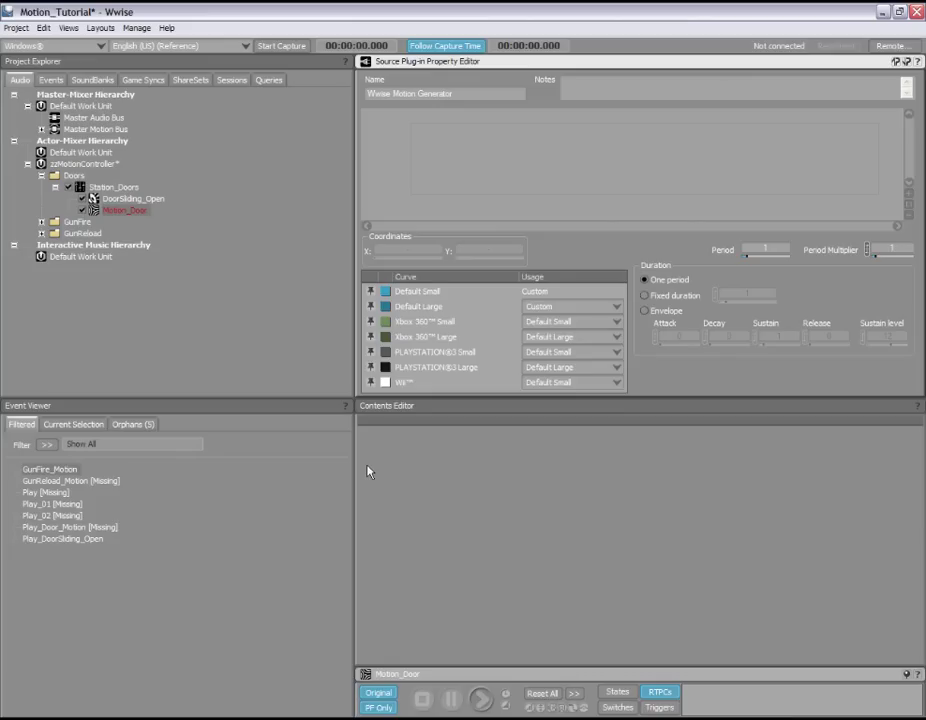
{"action": "left_click", "coordinate": [437, 293]}
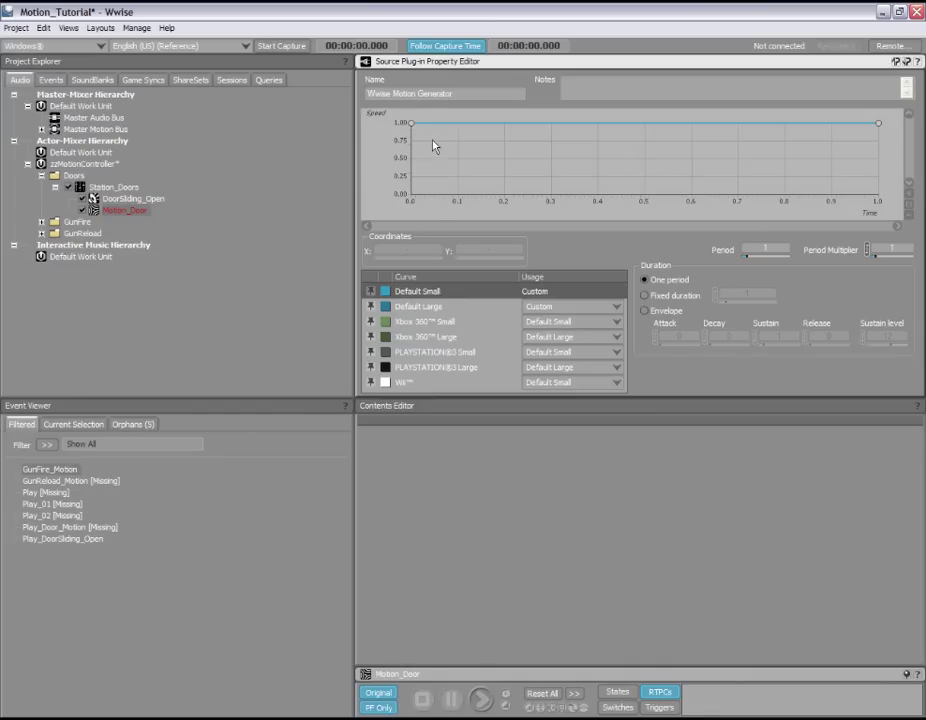
{"action": "left_click_drag", "start_coordinate": [413, 128], "coordinate": [413, 206]}
{"action": "double_click", "coordinate": [569, 168]}
{"action": "left_click_drag", "start_coordinate": [569, 167], "coordinate": [570, 123]}
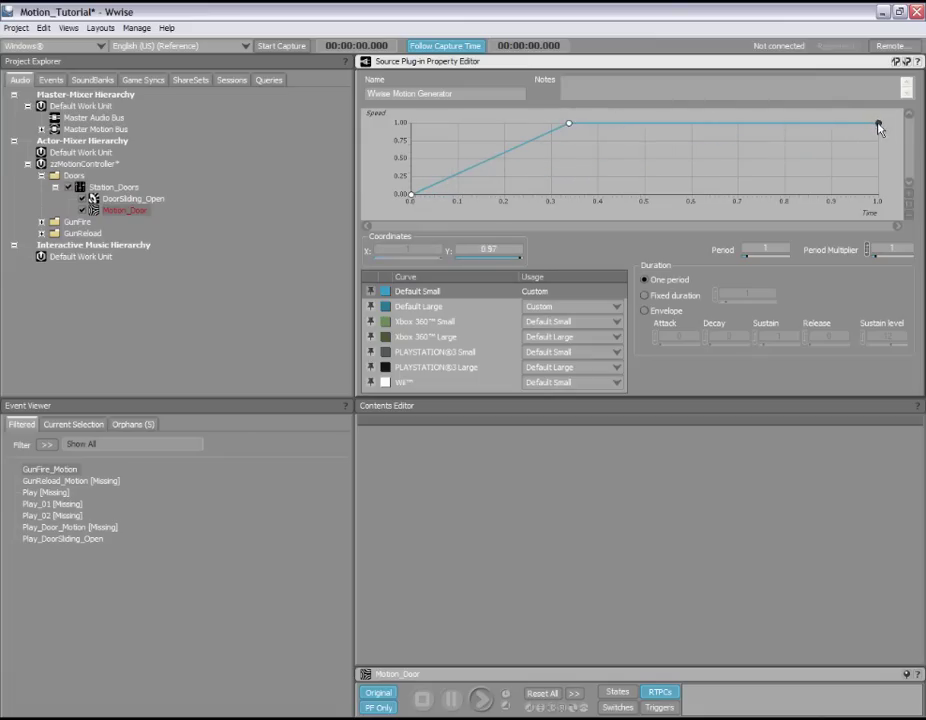
{"action": "left_click_drag", "start_coordinate": [877, 123], "coordinate": [880, 228]}
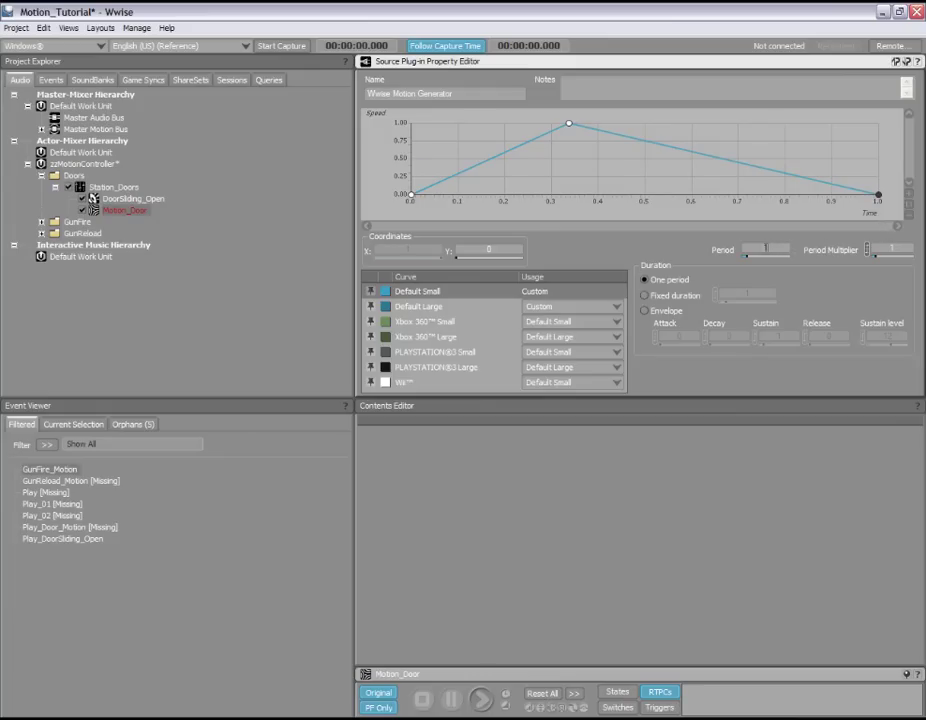
{"action": "double_click", "coordinate": [765, 249]}
{"action": "type", "text": "1.2"}
{"action": "key", "text": "Return"}
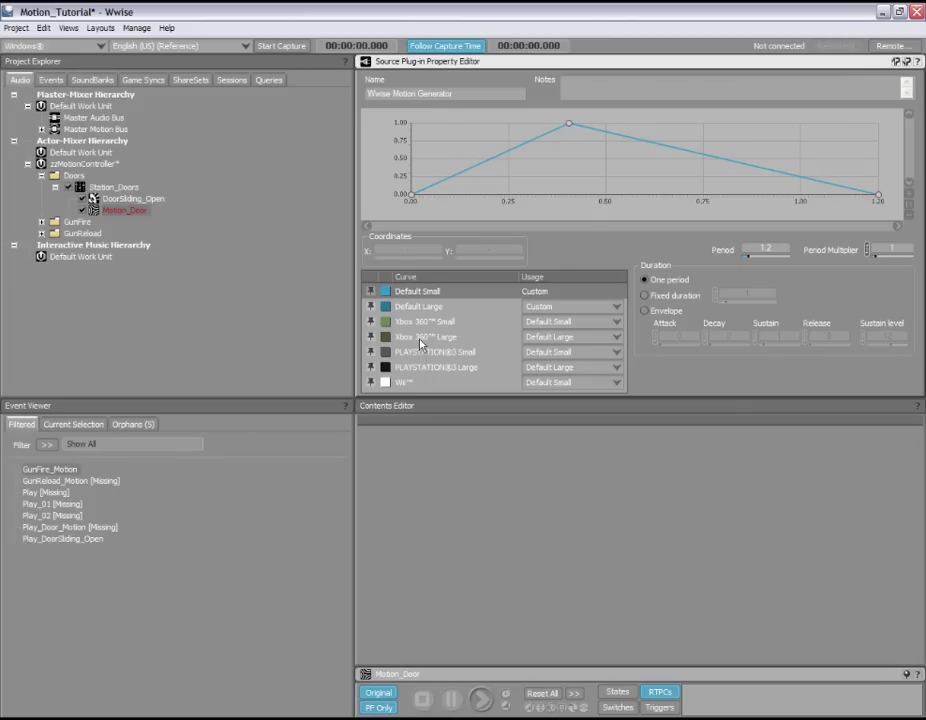
- Set Xbox 360 Large's Usage to Custom and dip its curve from 1.0 to 0 mid-period
{"action": "left_click", "coordinate": [421, 338]}
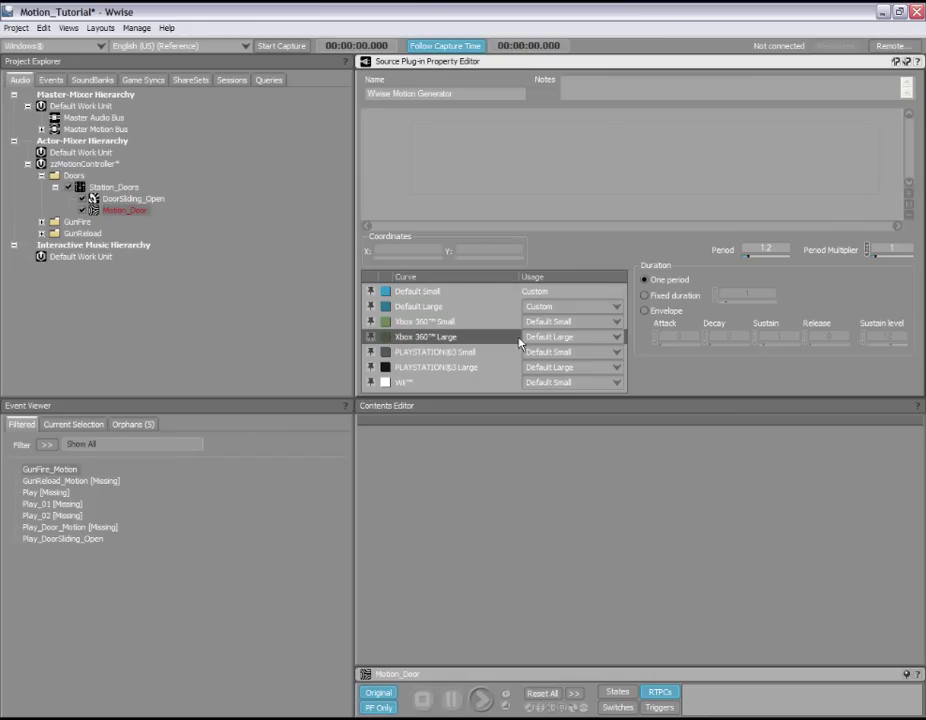
{"action": "left_click", "coordinate": [617, 338]}
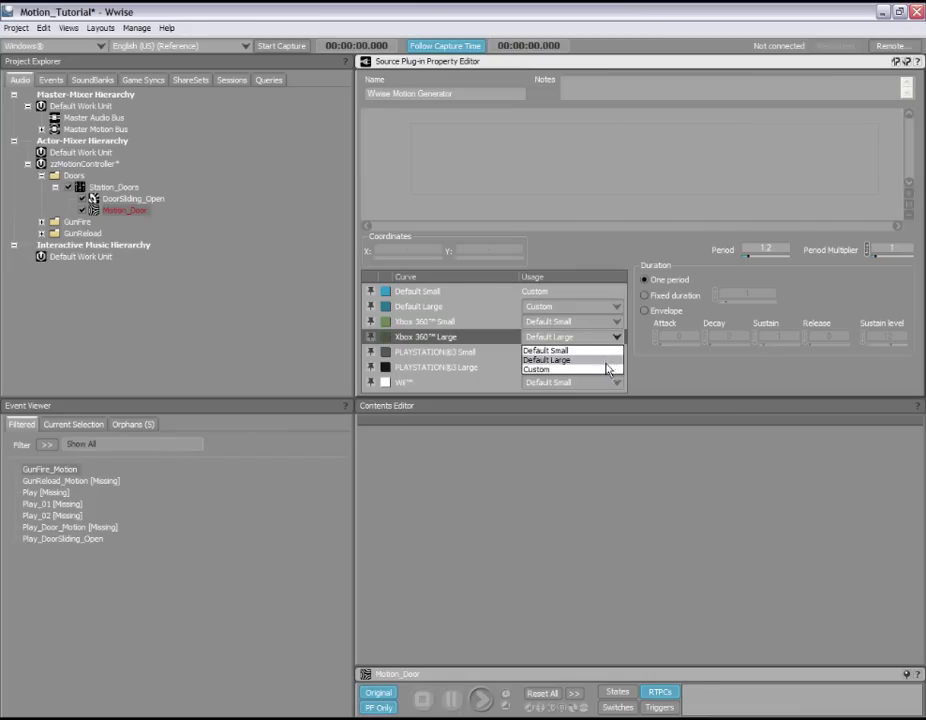
{"action": "left_click", "coordinate": [606, 370]}
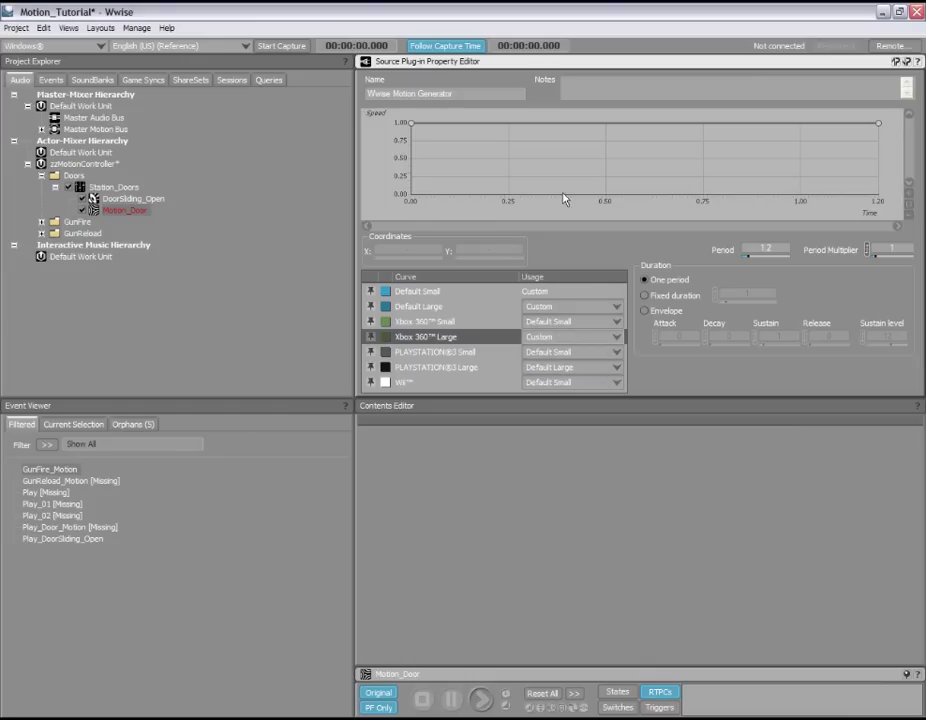
{"action": "double_click", "coordinate": [621, 123]}
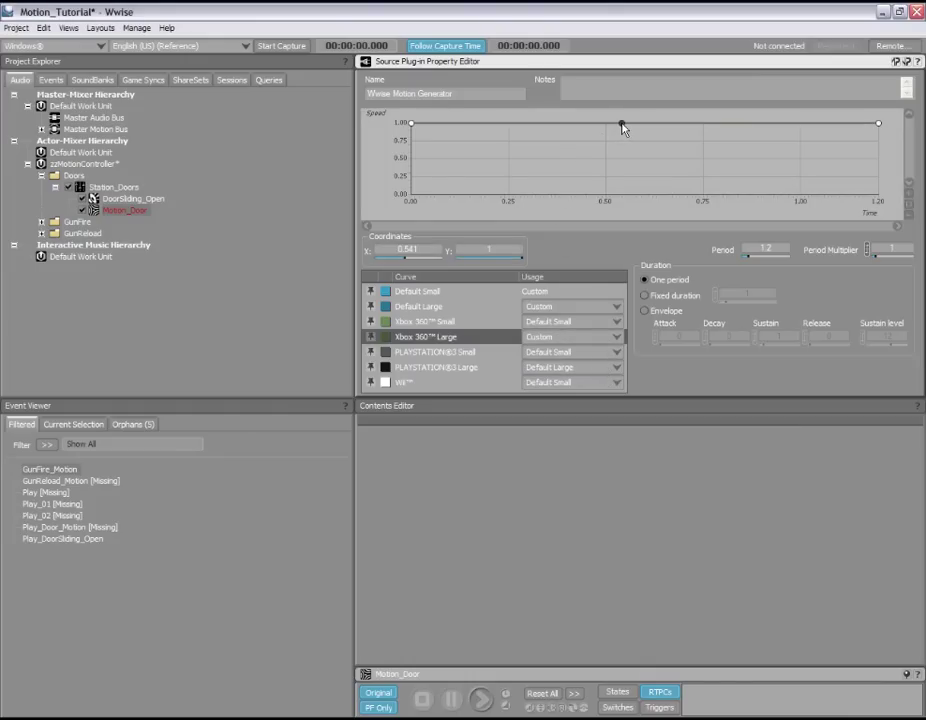
{"action": "left_click_drag", "start_coordinate": [621, 124], "coordinate": [648, 219]}
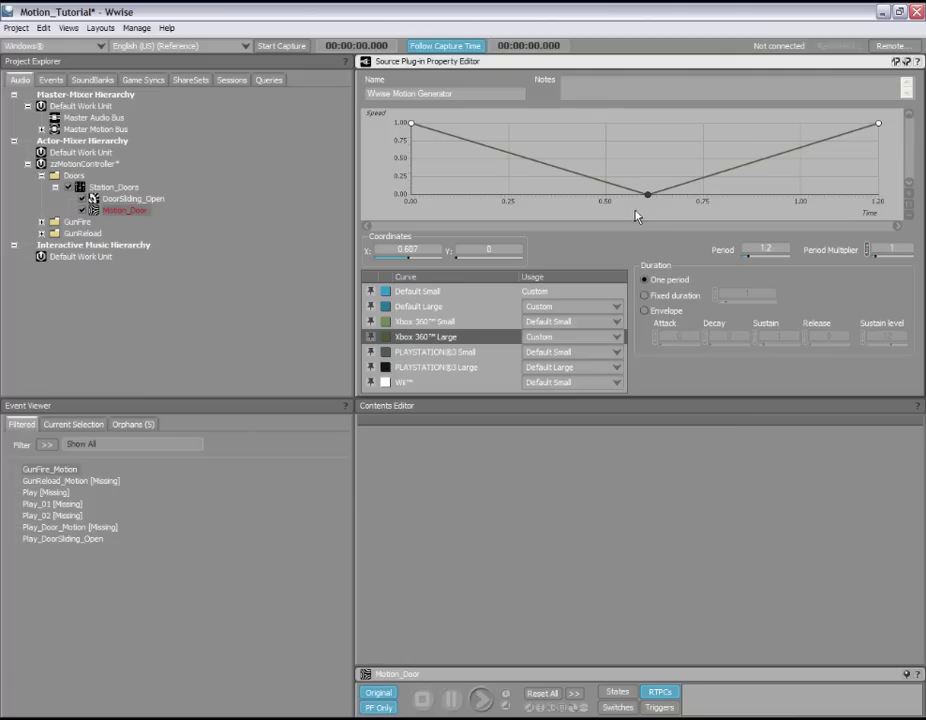
{"action": "left_click", "coordinate": [141, 202]}
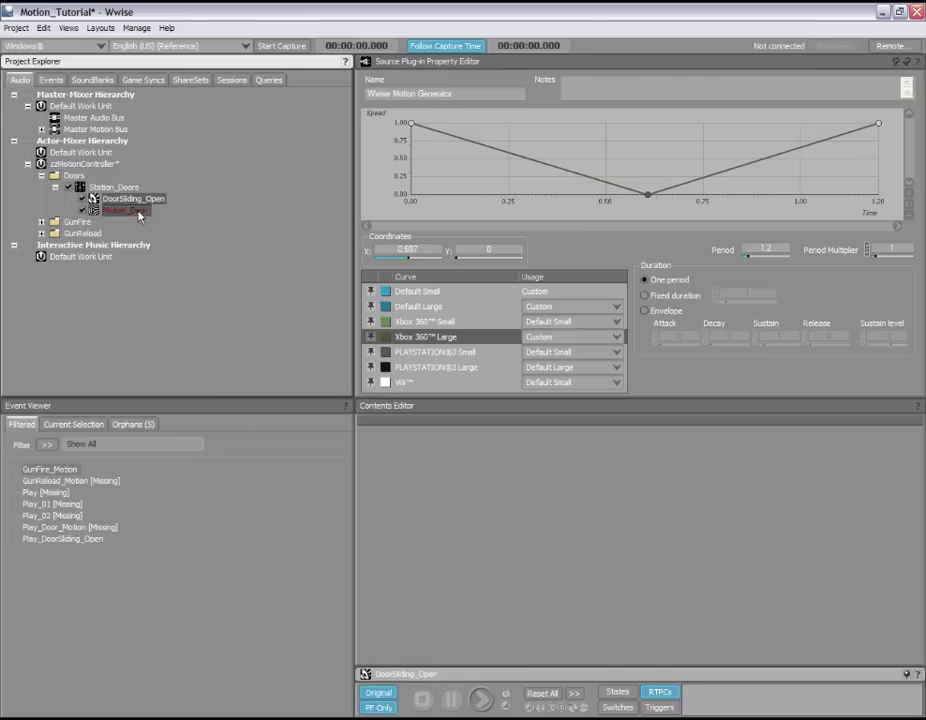
- Create one Play event, Play_03, for both DoorSliding_Open and Motion_Door
{"action": "right_click", "coordinate": [139, 209]}
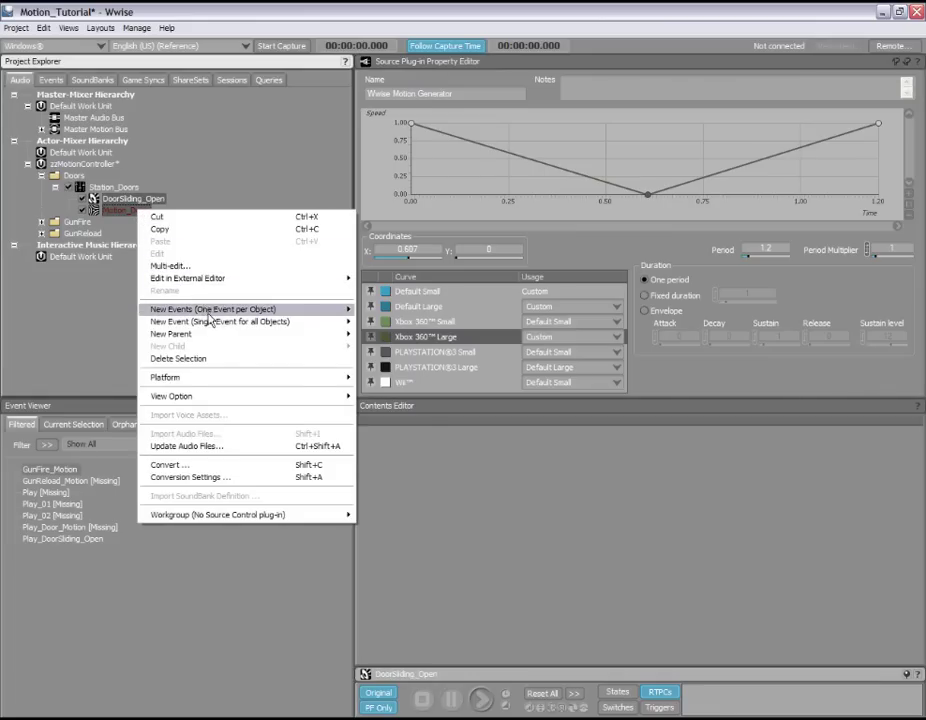
{"action": "mouse_move", "coordinate": [238, 322]}
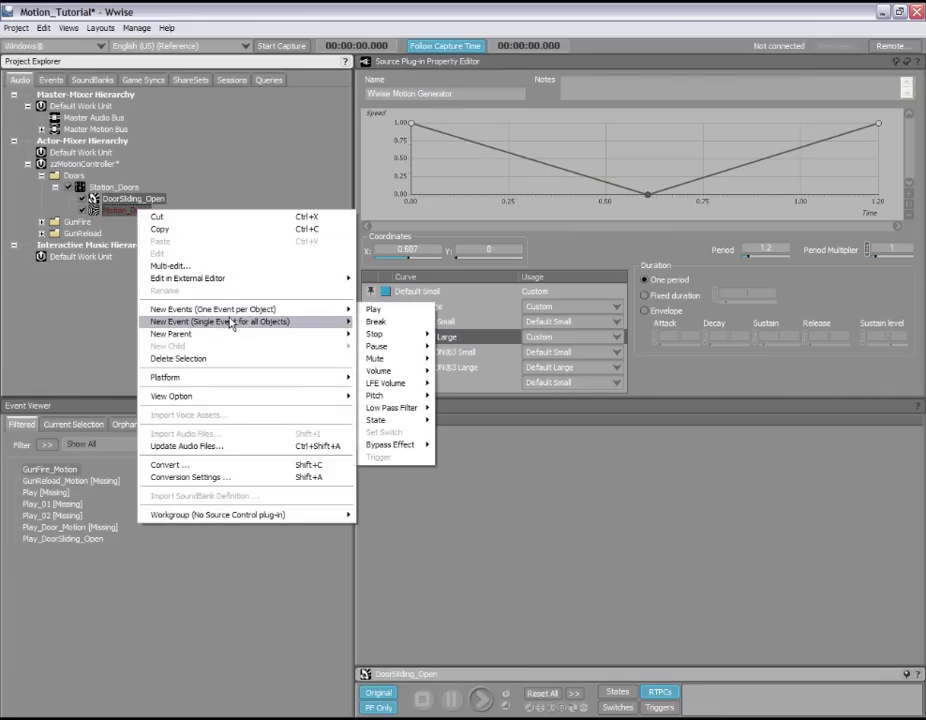
{"action": "left_click", "coordinate": [370, 321]}
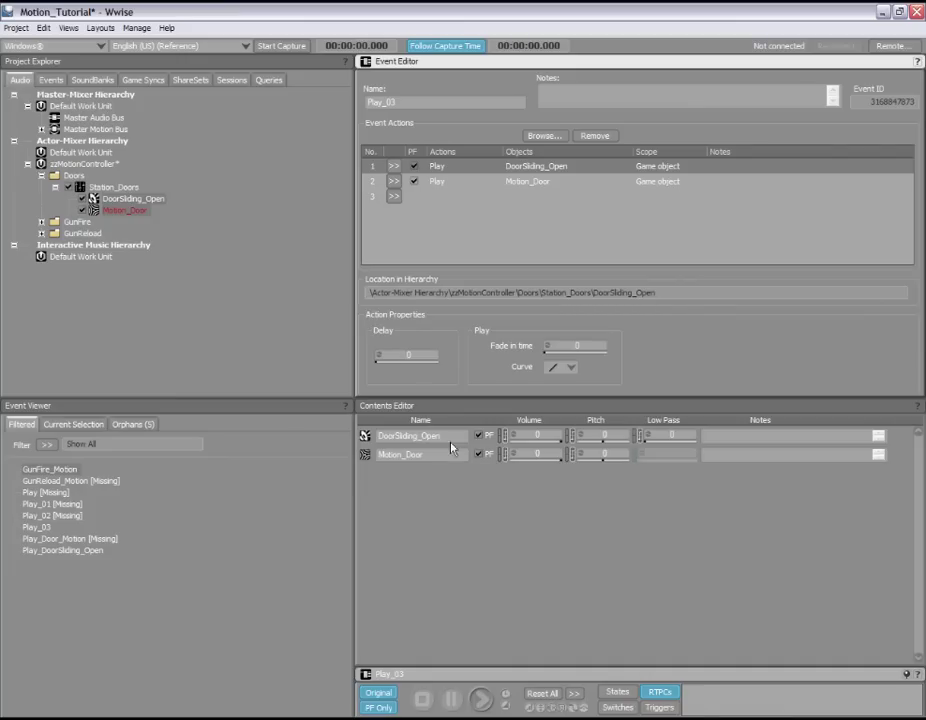
- Preview Play_03, then open the Motion_Door entry's properties
{"action": "left_click", "coordinate": [481, 699]}
{"action": "left_click", "coordinate": [367, 458]}
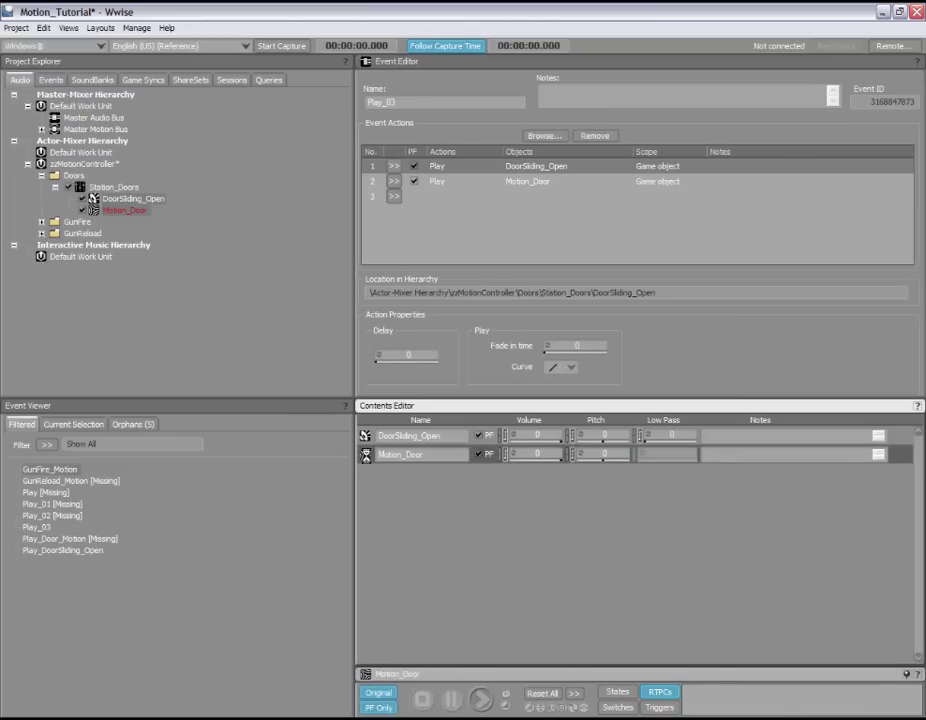
{"action": "double_click", "coordinate": [367, 458]}
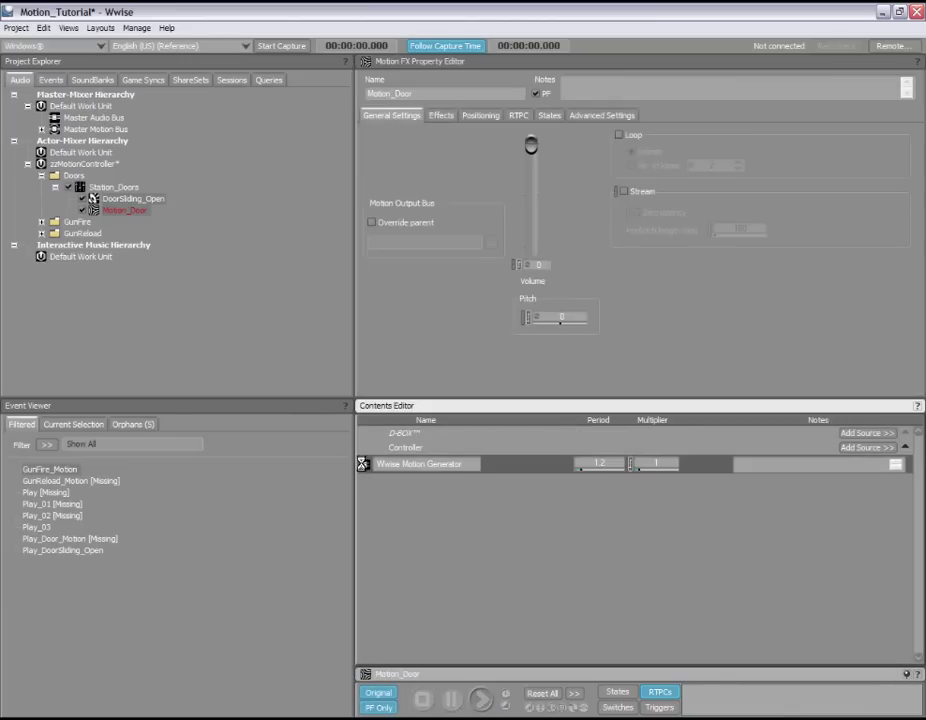
- Raise the Xbox 360 Large curve's middle point so it dips only to about 0.424 at 0.607
{"action": "double_click", "coordinate": [364, 466]}
{"action": "left_click", "coordinate": [425, 343]}
{"action": "left_click", "coordinate": [649, 193]}
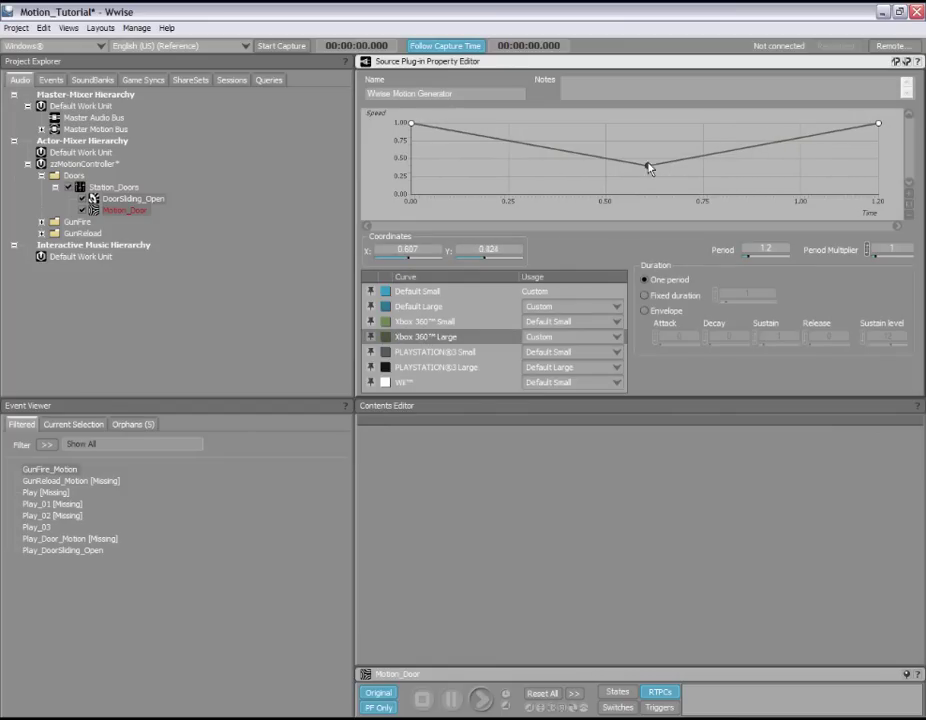